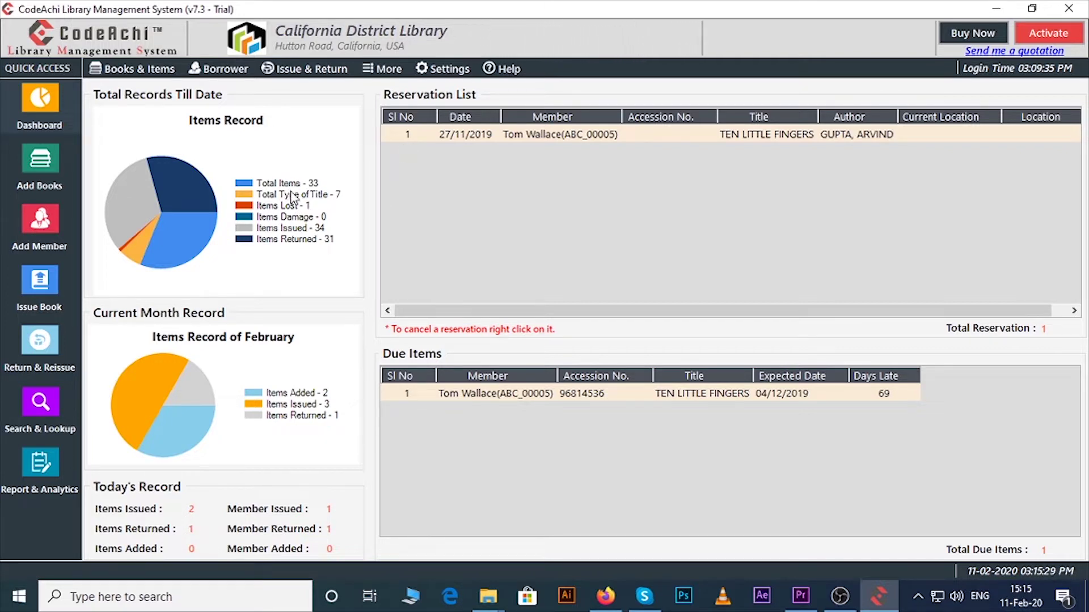
Browse the Books & Items, Settings and Help menus.
click(133, 68)
mouse_move(153, 90)
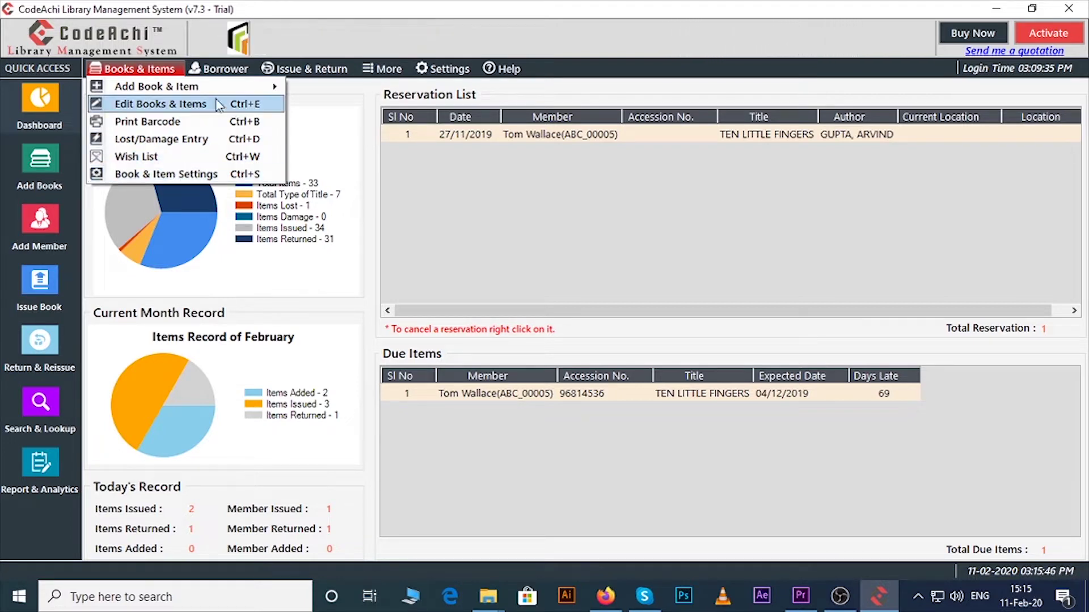
mouse_move(221, 69)
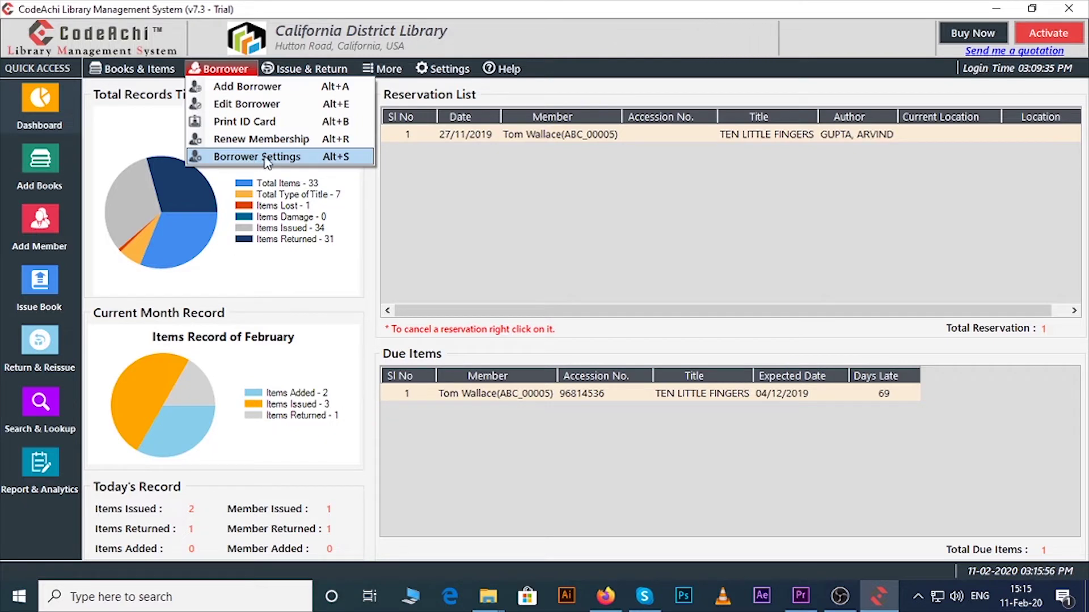
mouse_move(292, 72)
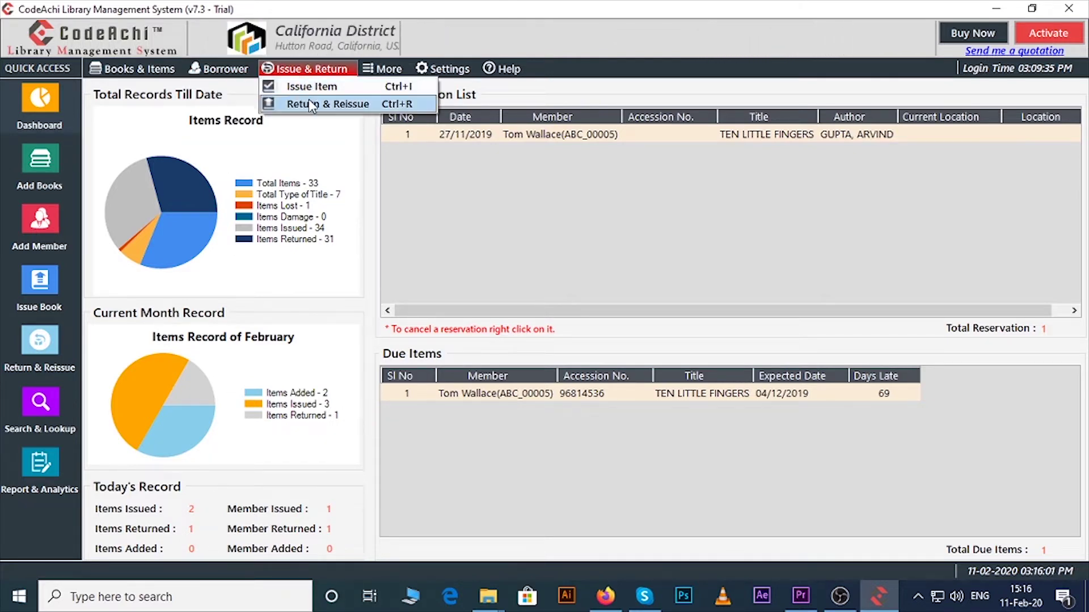
mouse_move(378, 72)
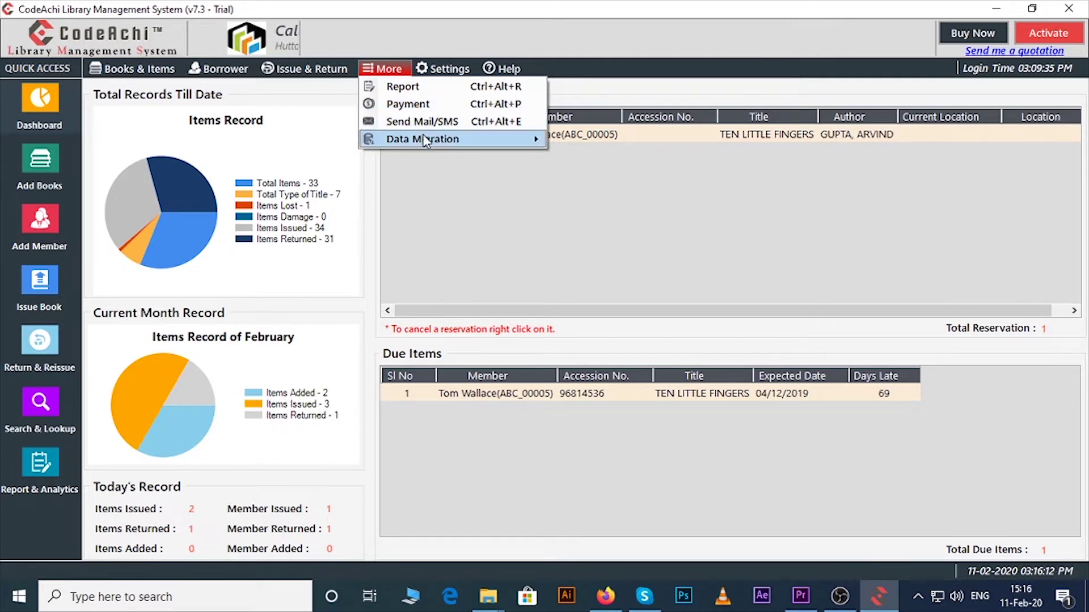
click(433, 76)
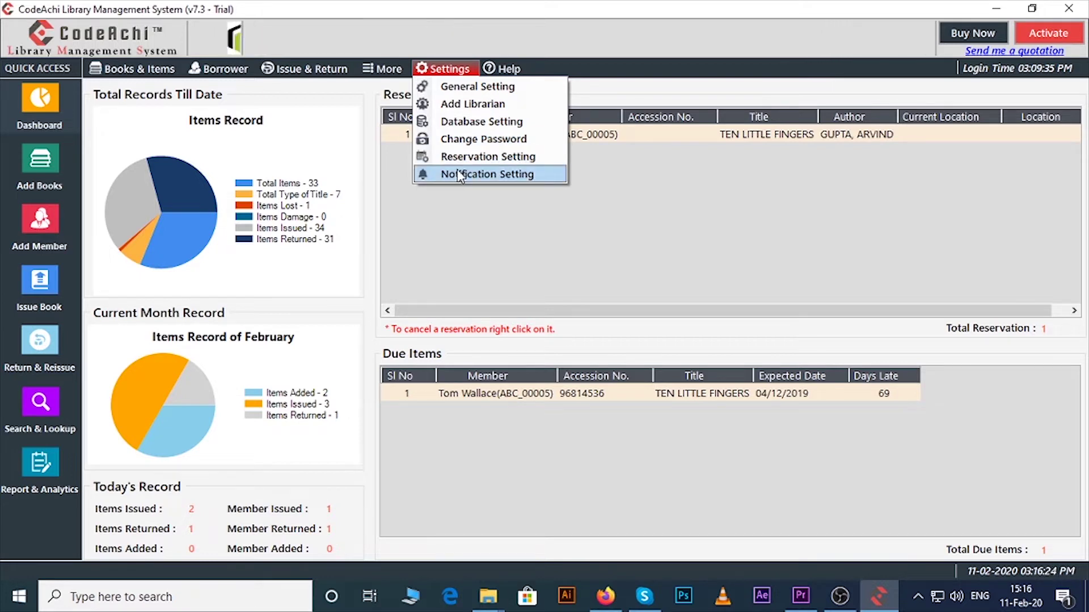
click(502, 68)
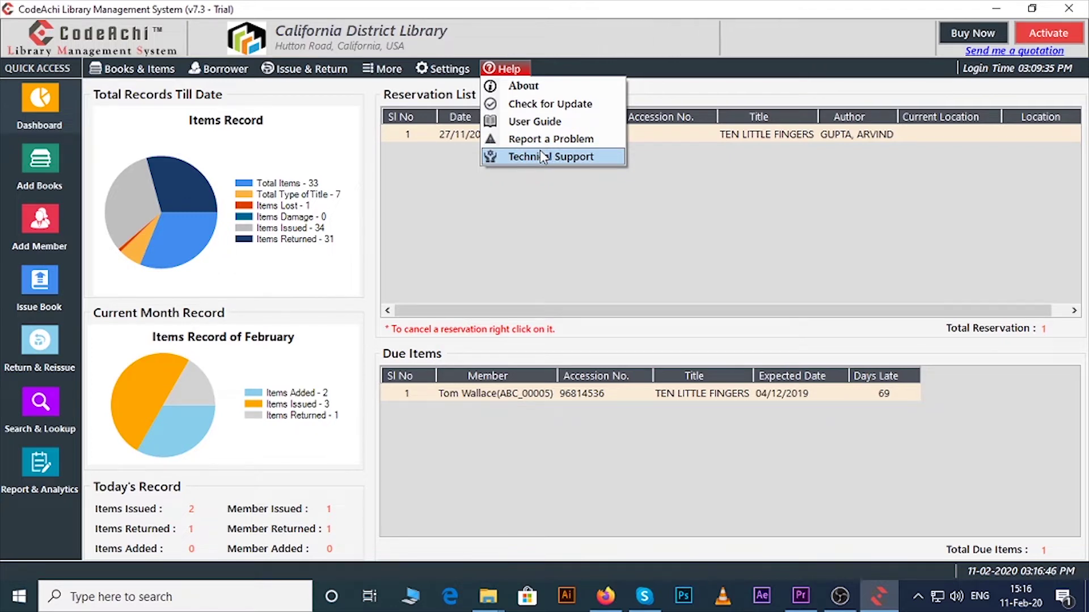
Close the Books & Items menu unused and open the Add Books form from Quick Access.
click(123, 78)
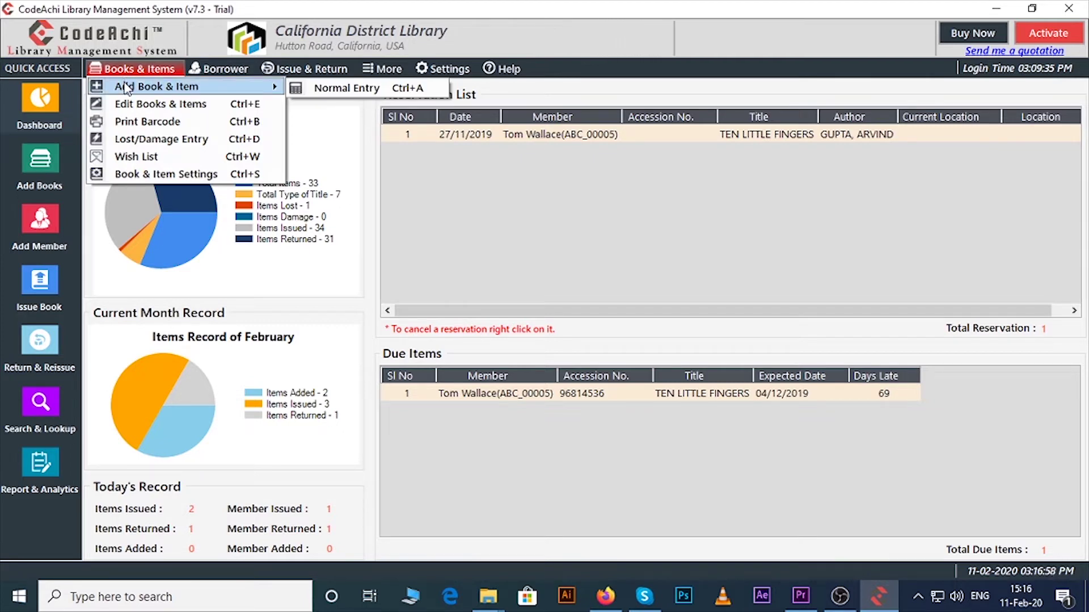
click(321, 89)
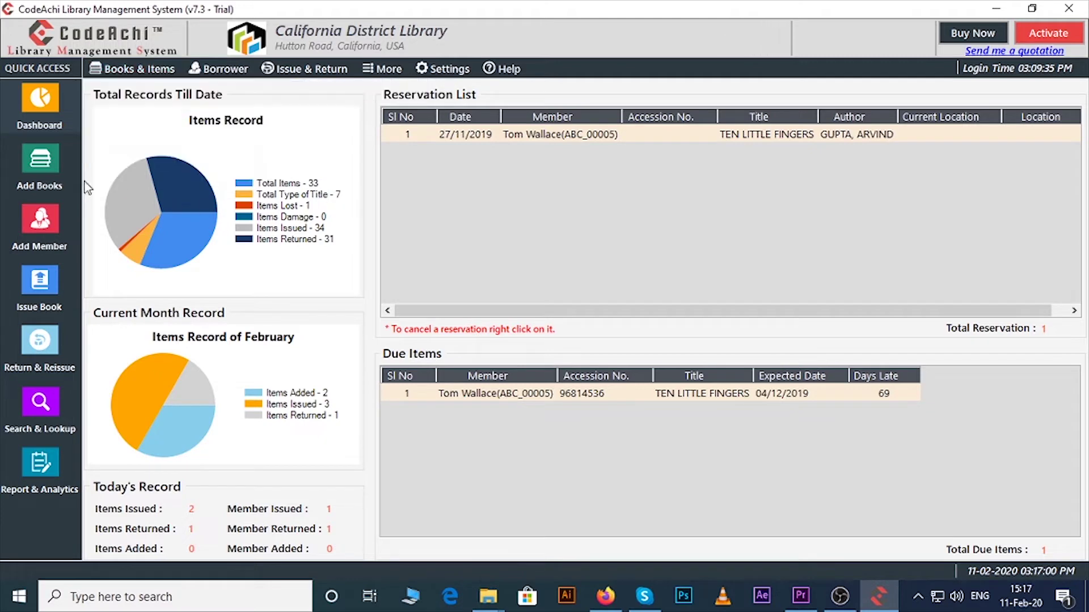
click(57, 178)
Enter a Books/Story item: accession 125, ISBN 455, title 'Romeo Julliet', author 'shakespeare'.
click(170, 130)
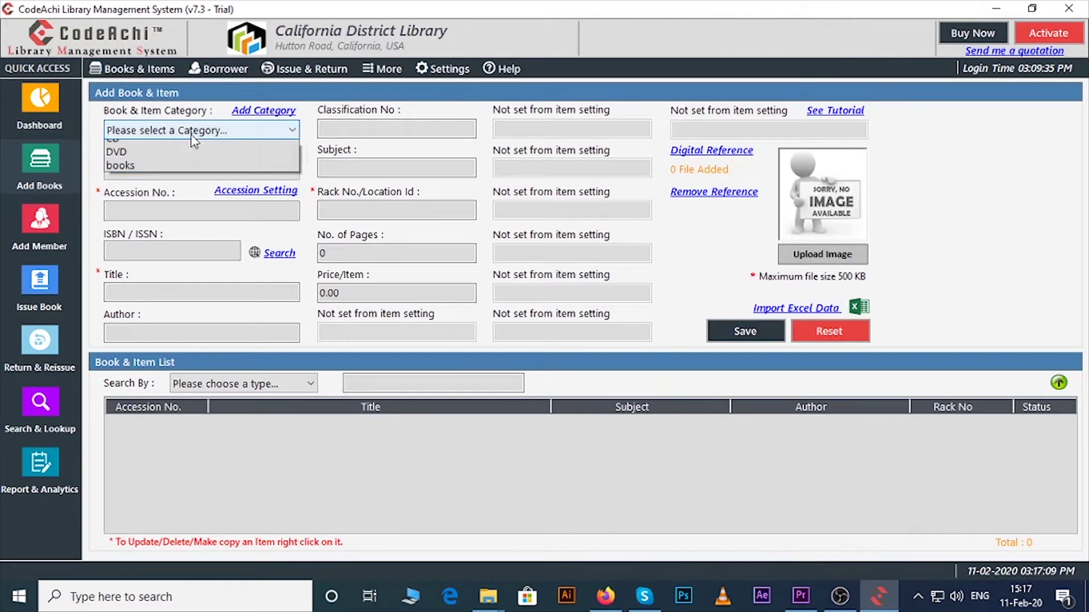
click(180, 163)
click(180, 171)
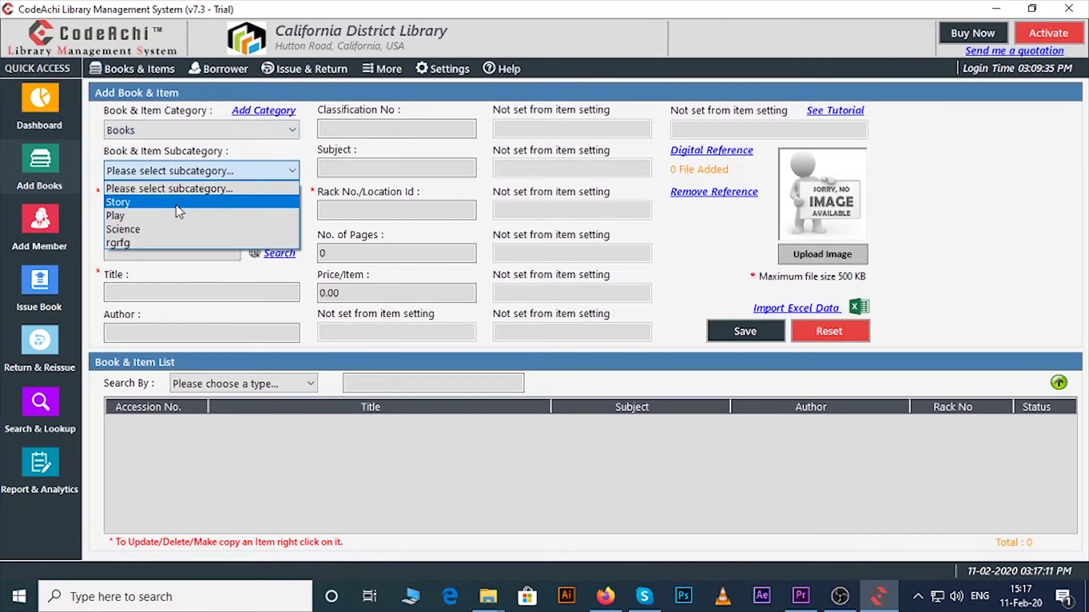
click(177, 202)
click(177, 205)
text(125)
click(158, 248)
text(455)
click(131, 290)
text(Romeo Julliet)
click(134, 333)
text(shakespeare)
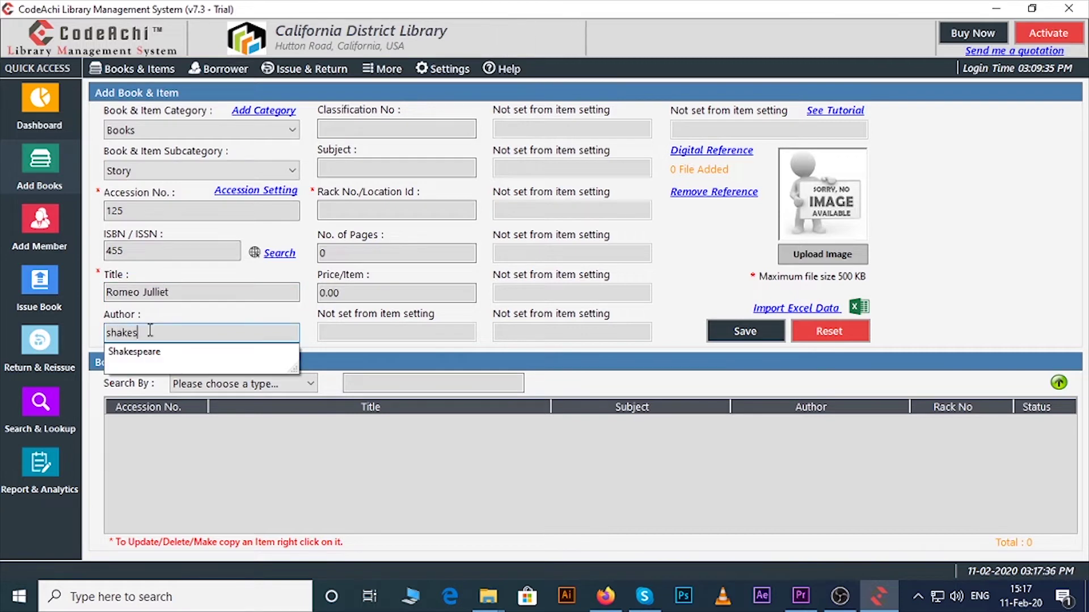
Fill classification 123, subject 'stroy', 365 pages and price 125.
click(379, 129)
text(123)
click(359, 169)
text(stroy)
click(347, 207)
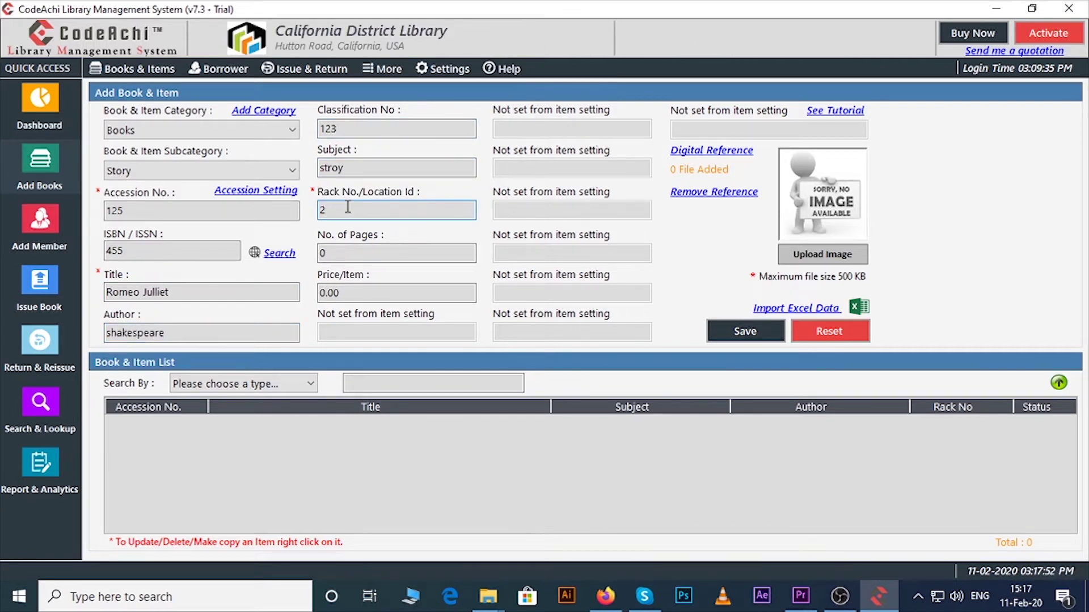
click(335, 254)
text(365)
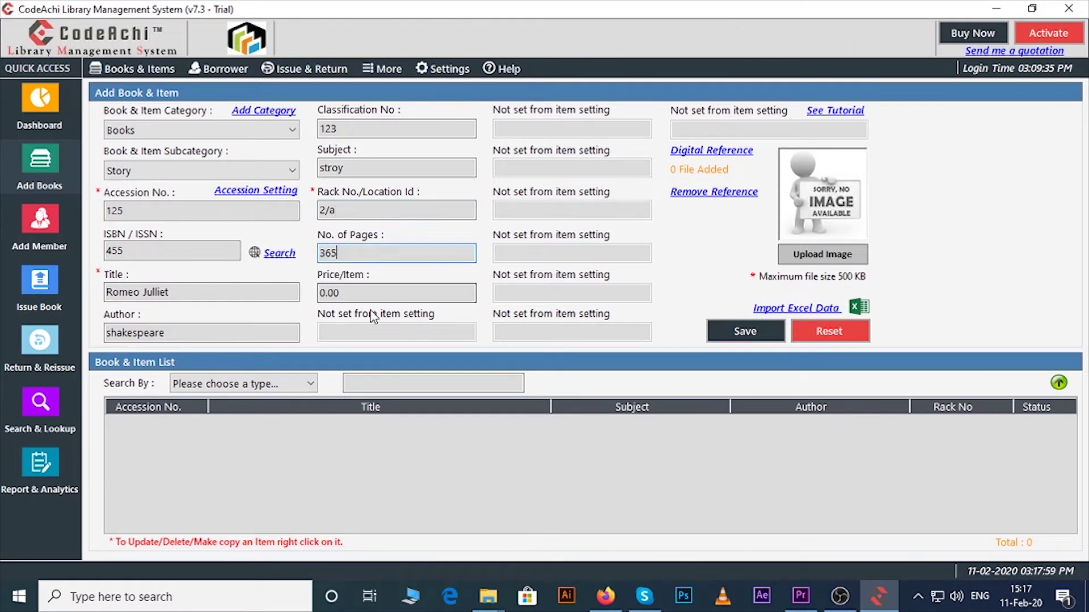
key(Tab)
text(125)
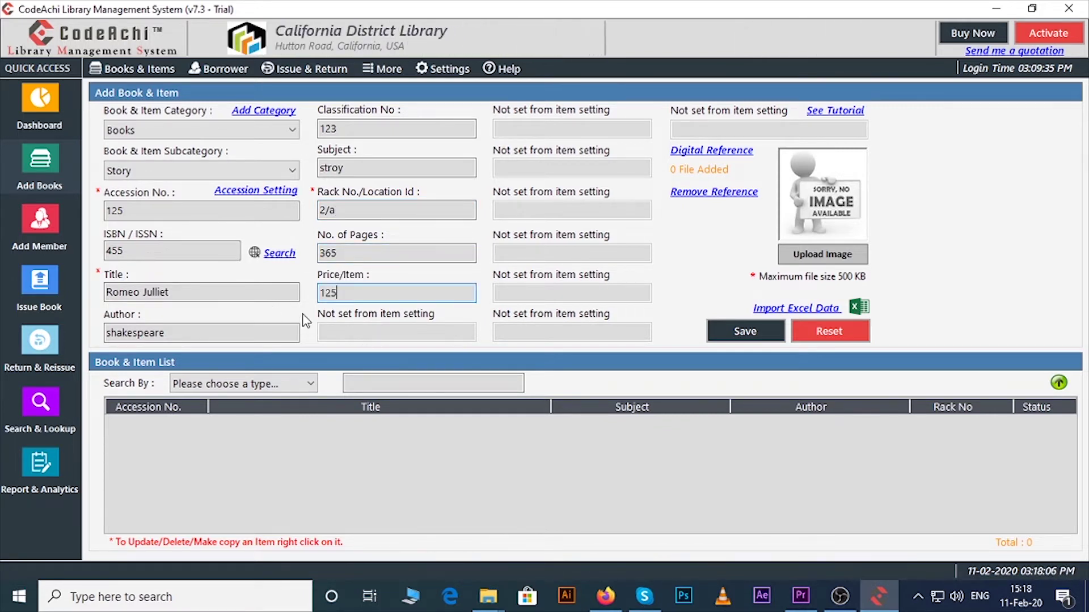
Open and dismiss the Books & Items menu and the Import Excel dialog.
click(161, 70)
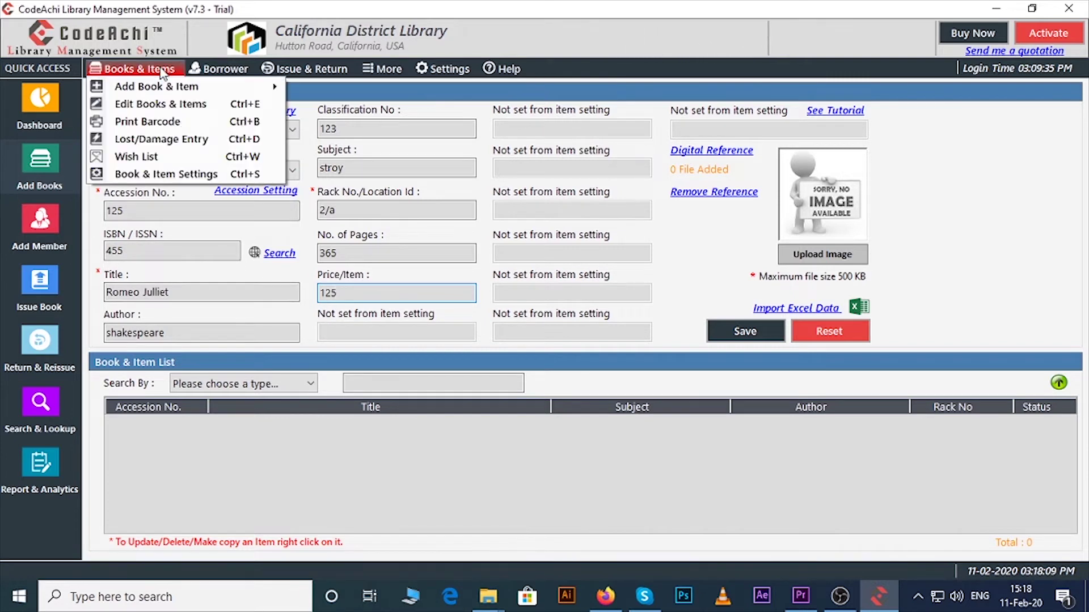
click(599, 311)
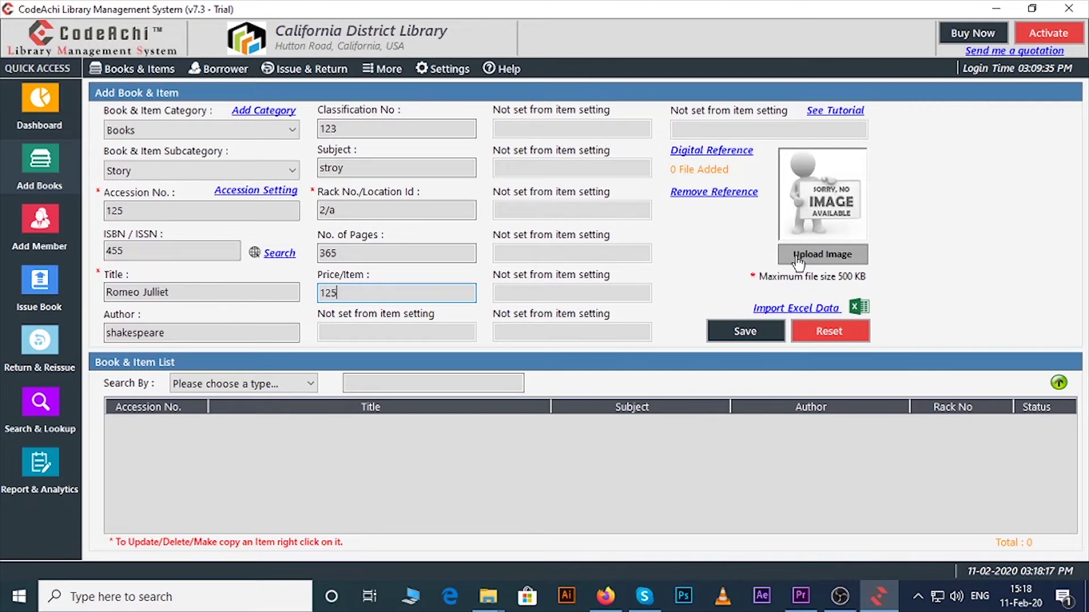
click(793, 312)
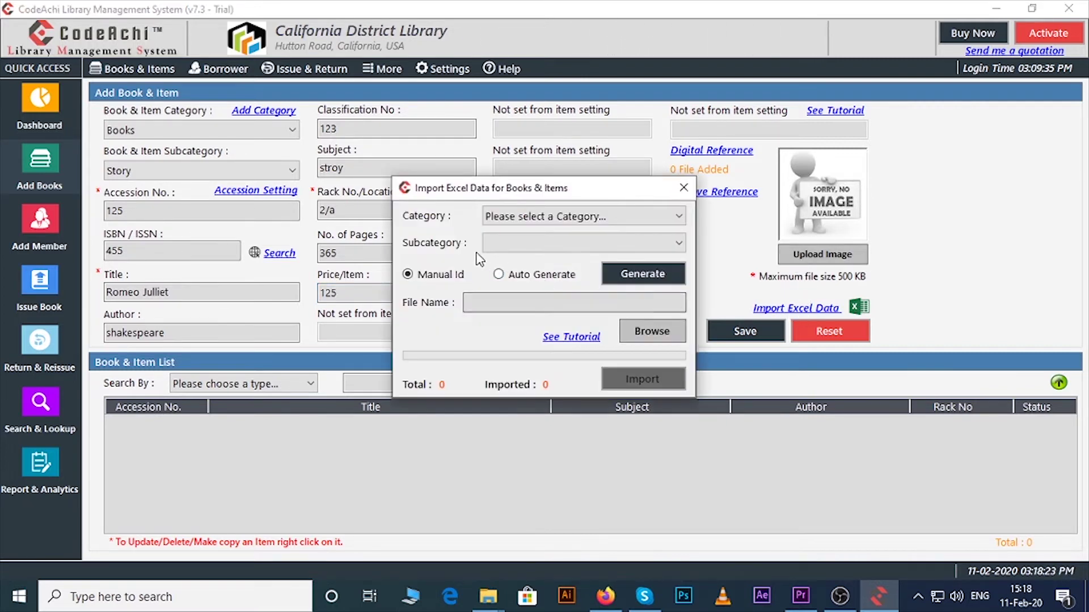
click(684, 189)
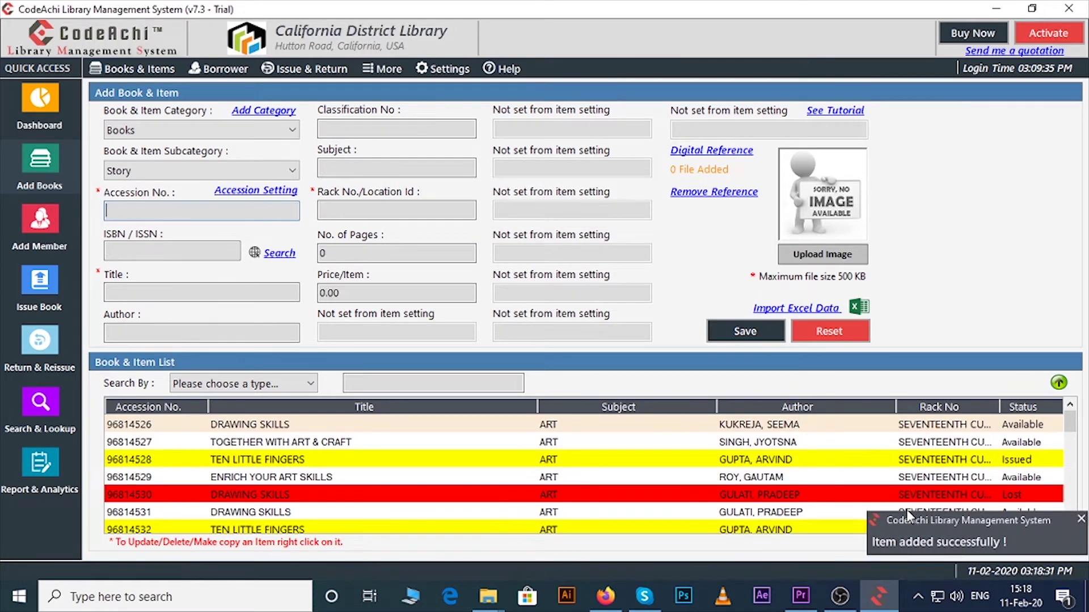
List All Items in the catalogue and show the actions for the DRAWING SKILLS item.
click(283, 384)
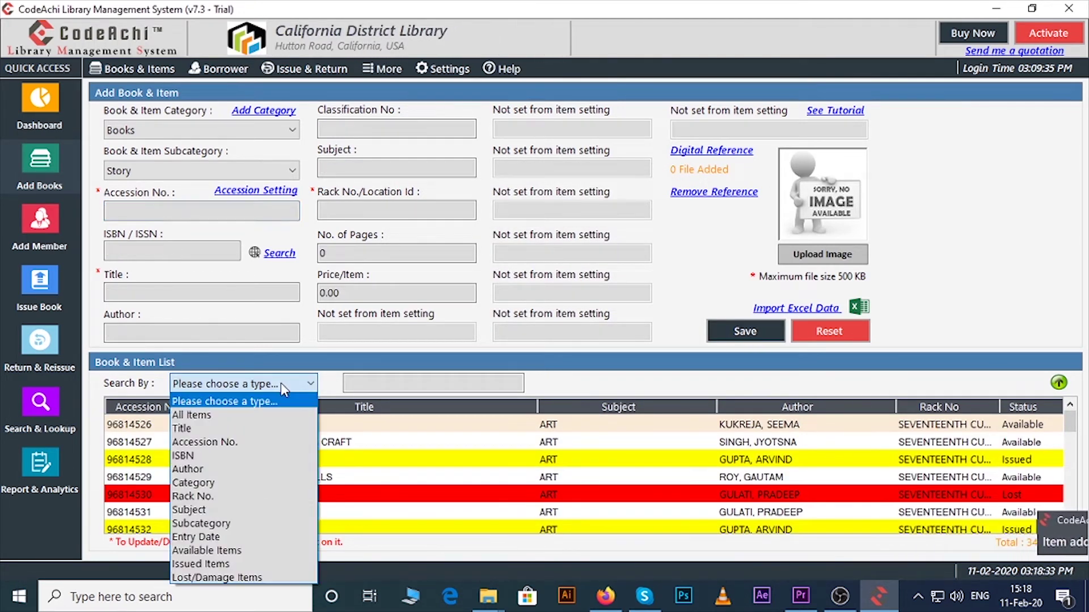
click(263, 415)
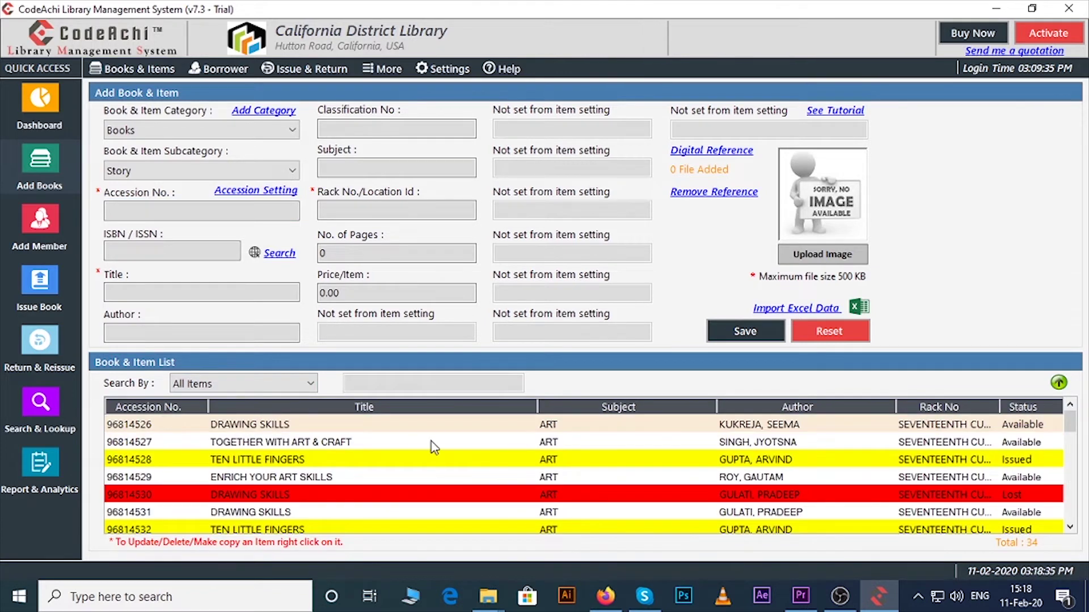
scroll(434, 448, down, 1)
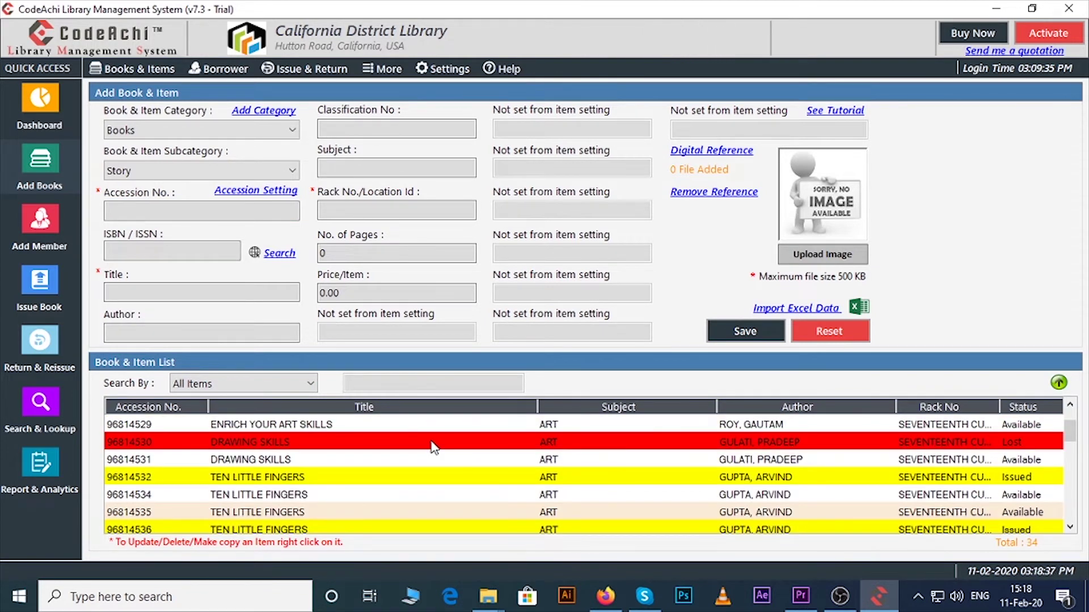
right_click(433, 448)
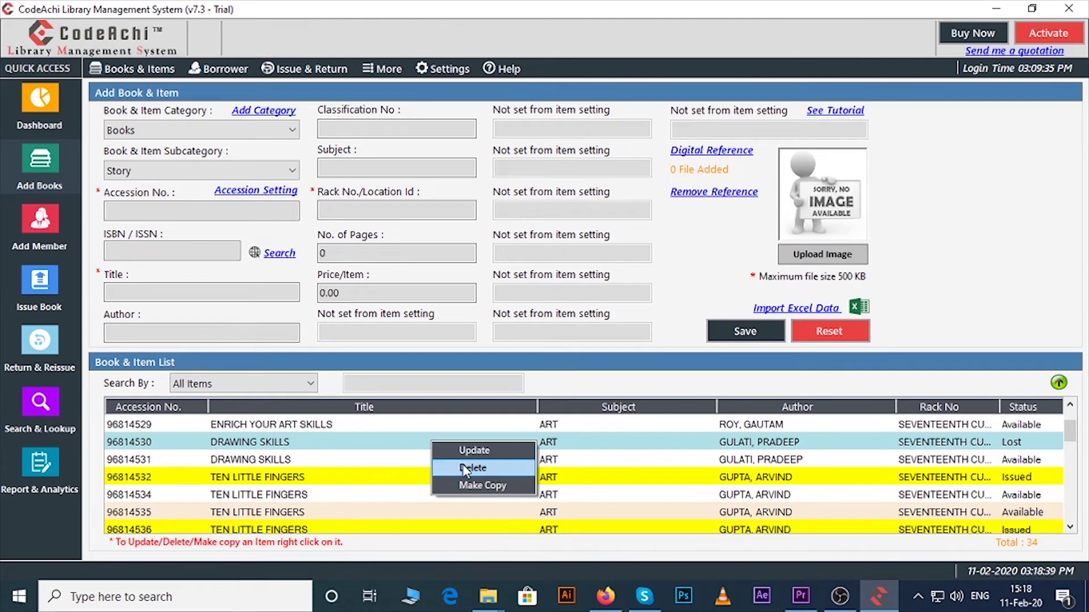
Start a new Student borrower and enter the borrower's full name and address.
click(49, 221)
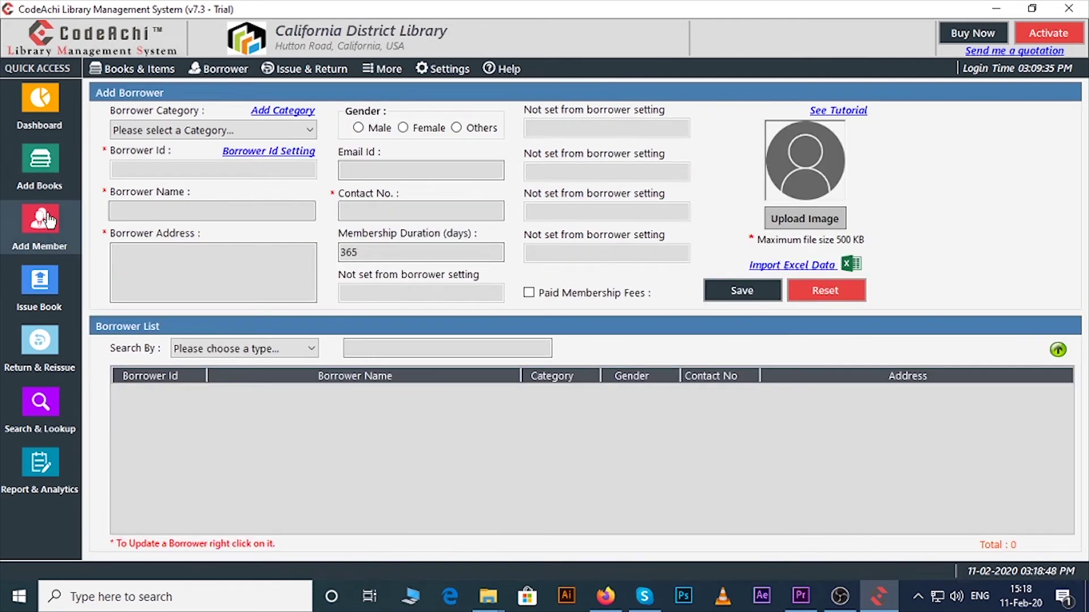
click(213, 130)
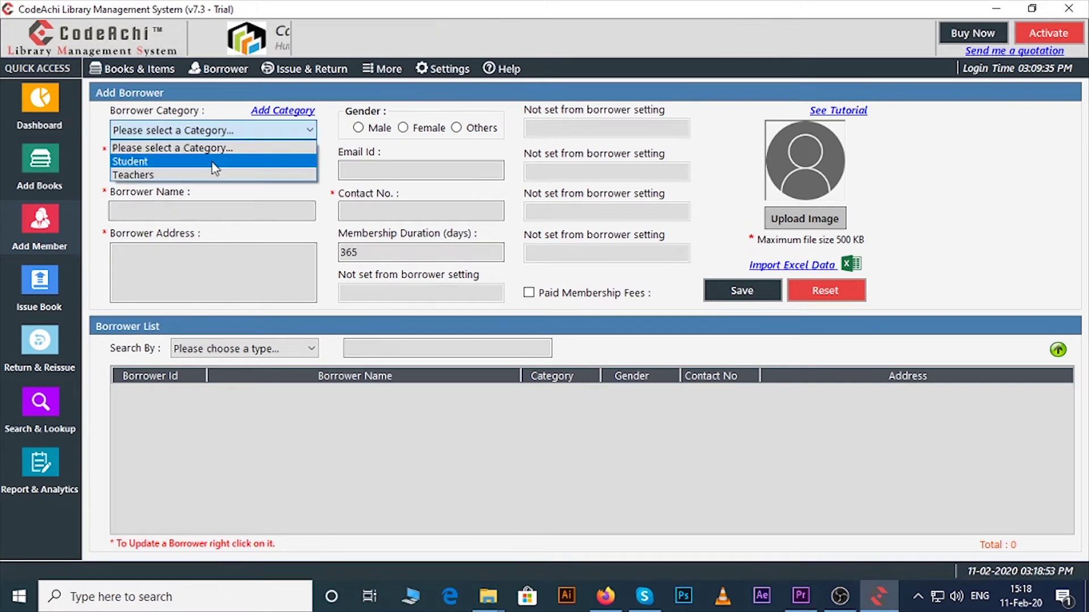
click(213, 159)
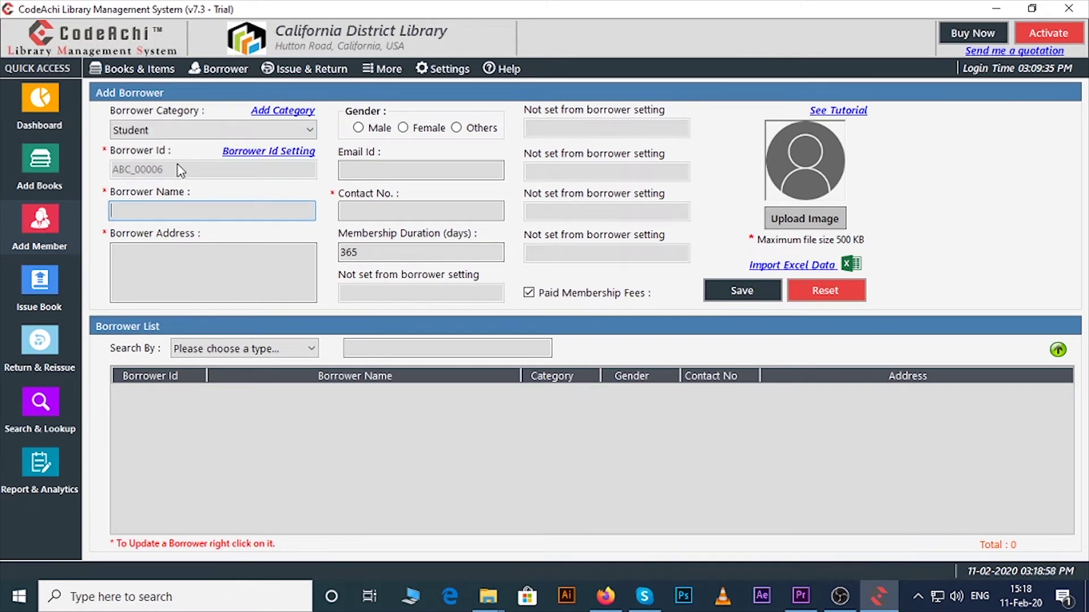
click(179, 269)
text(California)
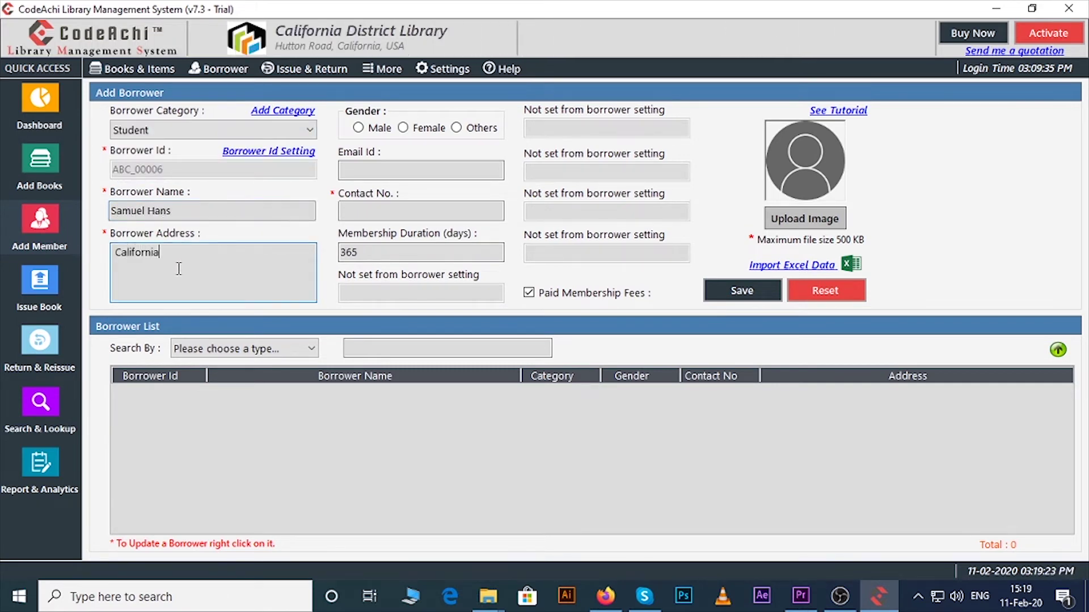
Mark the borrower Male, fill in the e-mail and contact number, and open the borrower Excel import.
click(374, 128)
click(397, 171)
click(368, 208)
text(258855655)
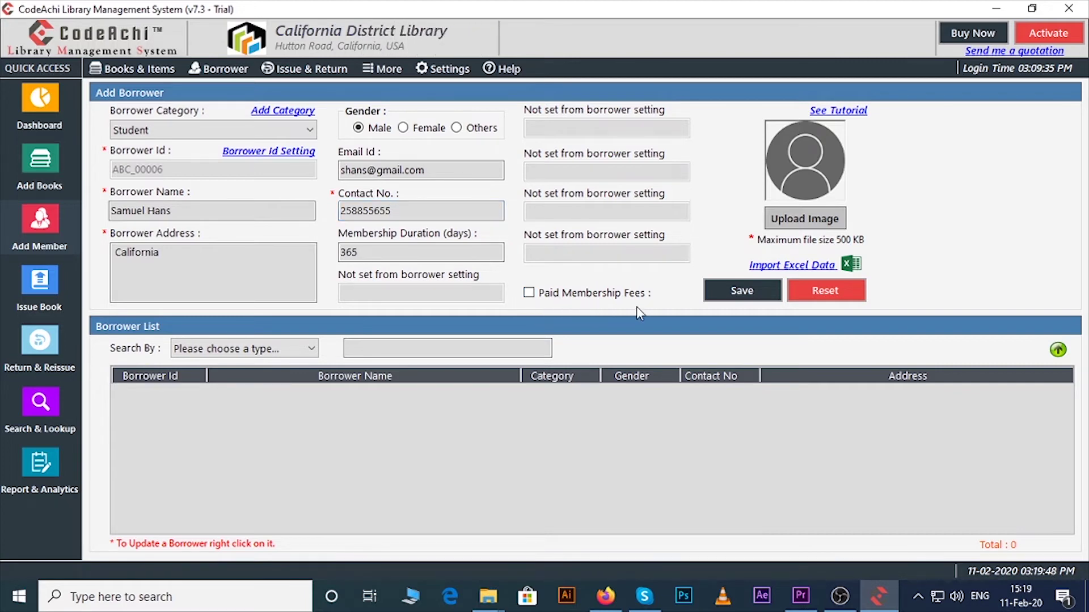
click(783, 266)
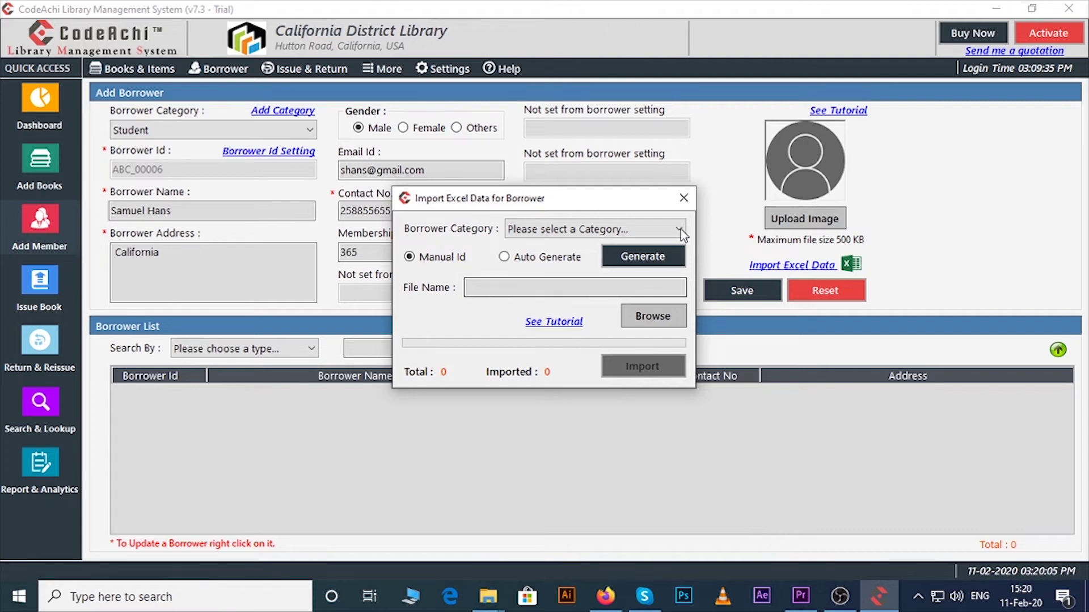
Dismiss the Excel import and photo picker, then save the new borrower.
click(683, 198)
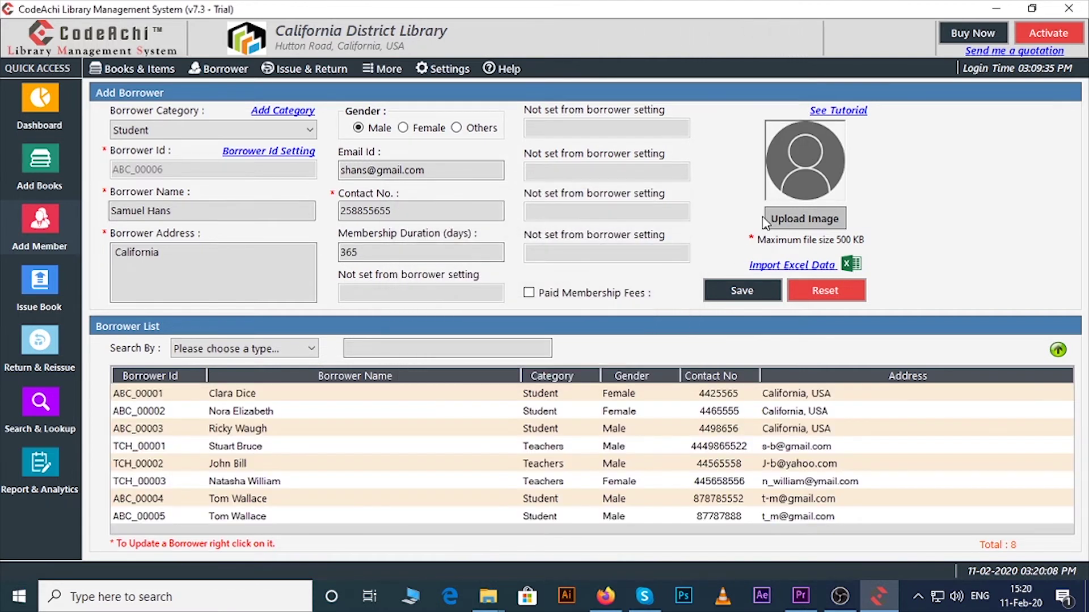
click(801, 225)
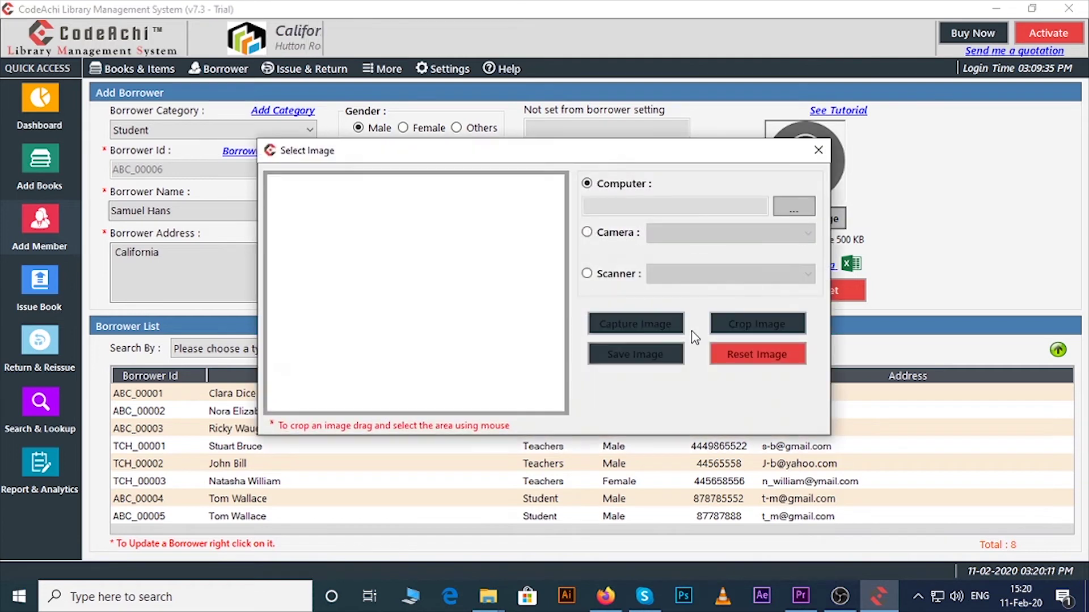
click(758, 352)
click(729, 298)
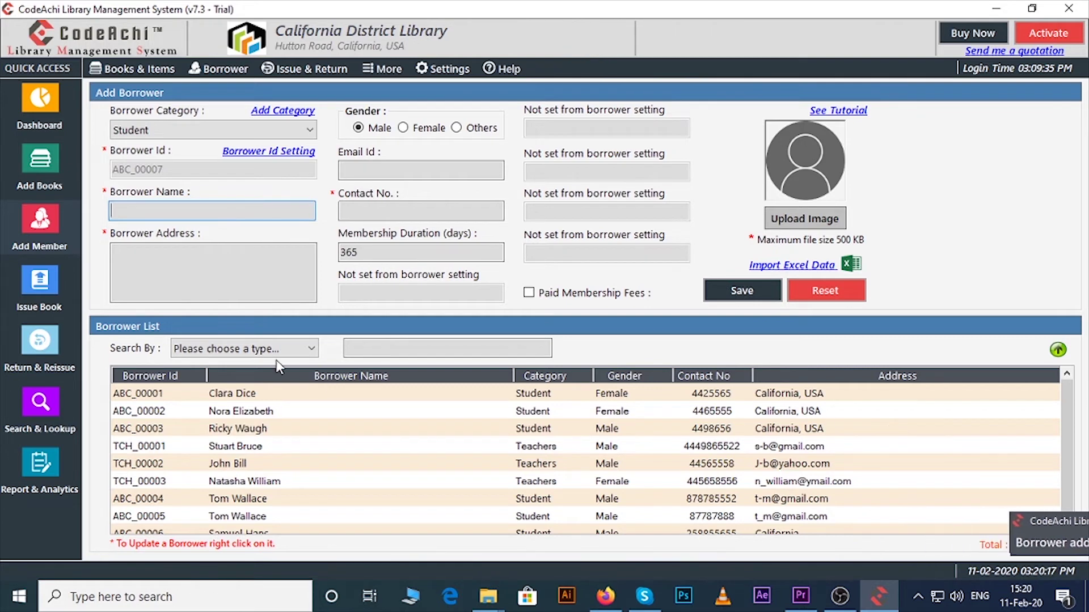
List All Borrower records and check a borrower's row actions without changing anything.
click(249, 349)
click(243, 380)
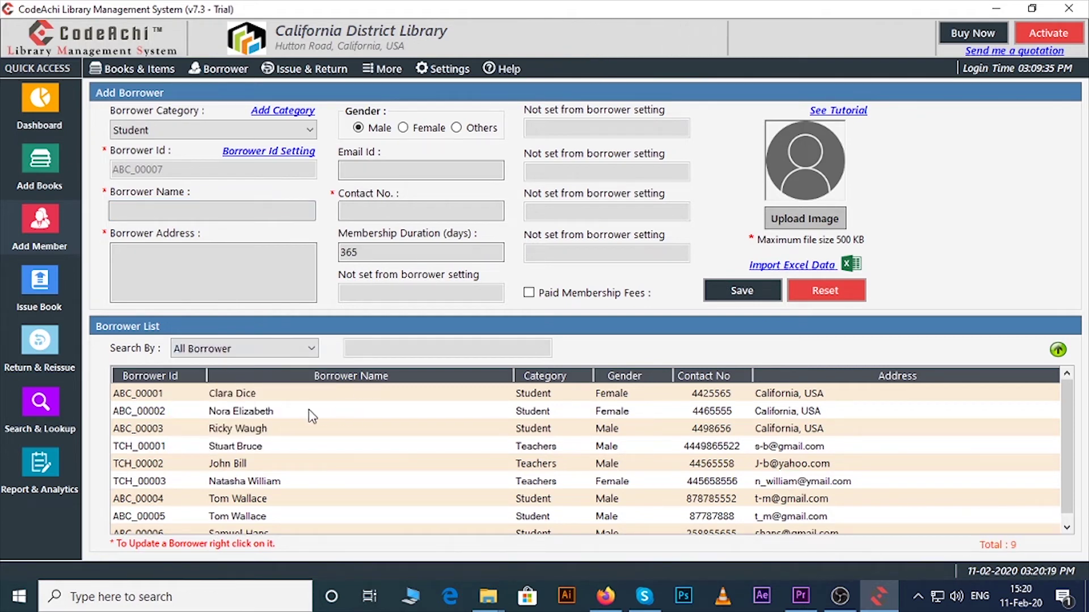
scroll(298, 417, down, 1)
scroll(300, 410, up, 1)
right_click(278, 409)
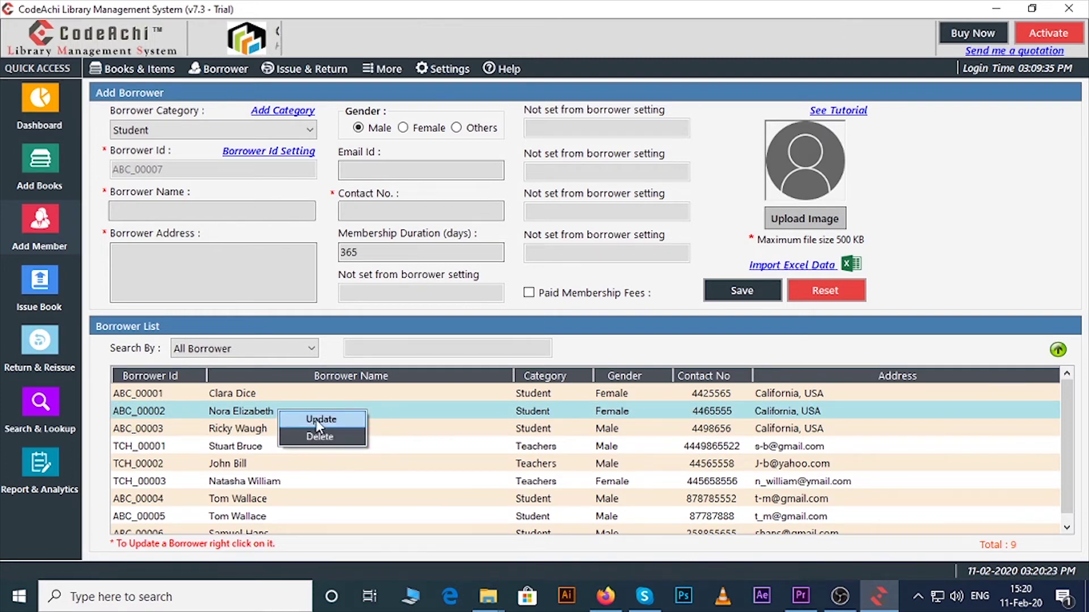
click(153, 313)
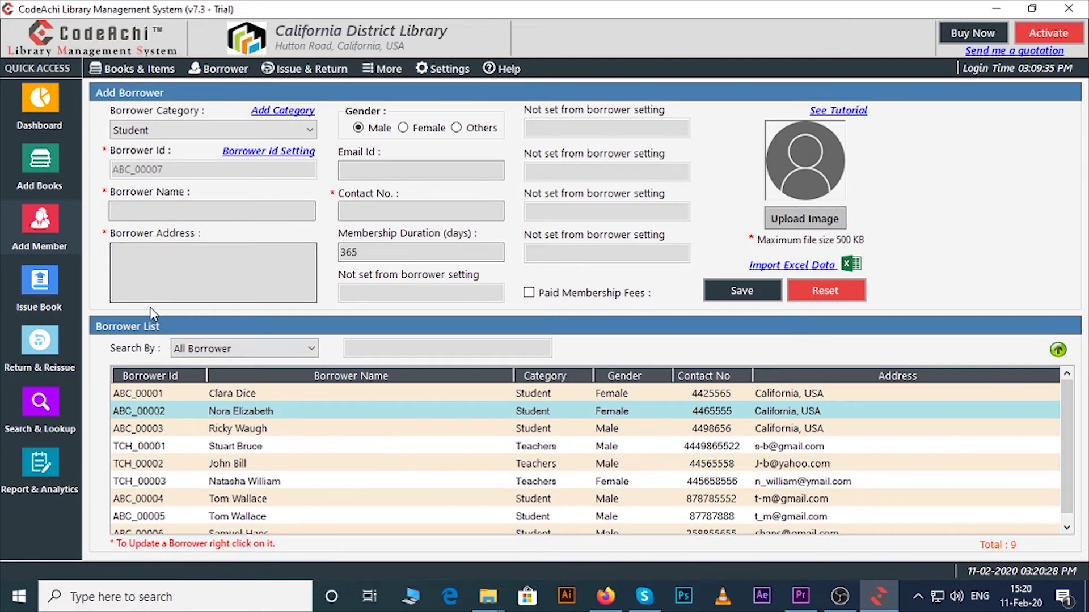
Issue copy 96814538 of TEN LITTLE FINGERS to the borrower chosen by Borrower Id.
click(54, 292)
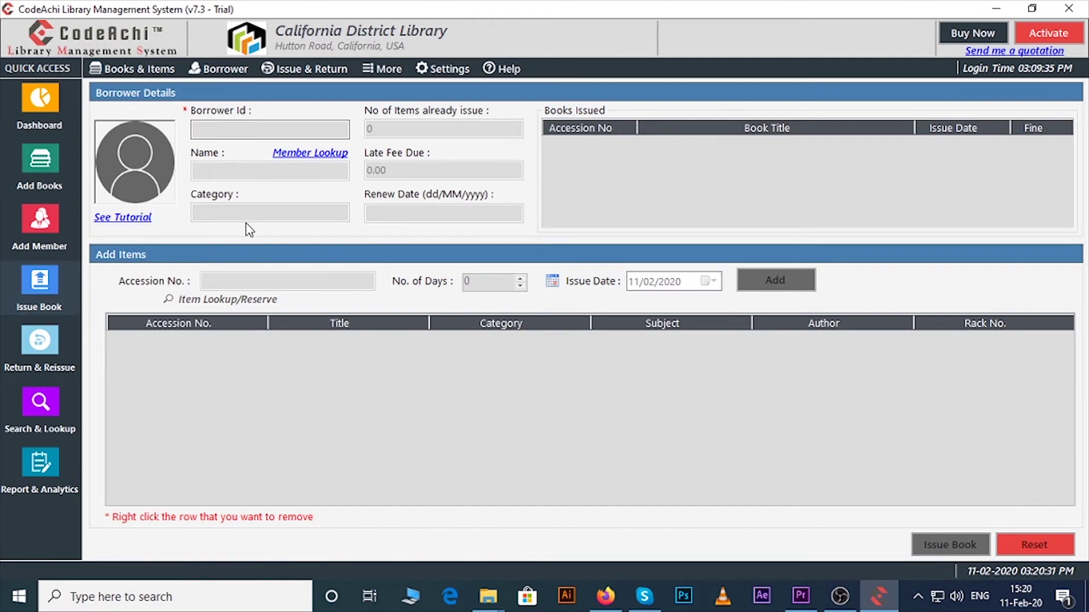
click(251, 126)
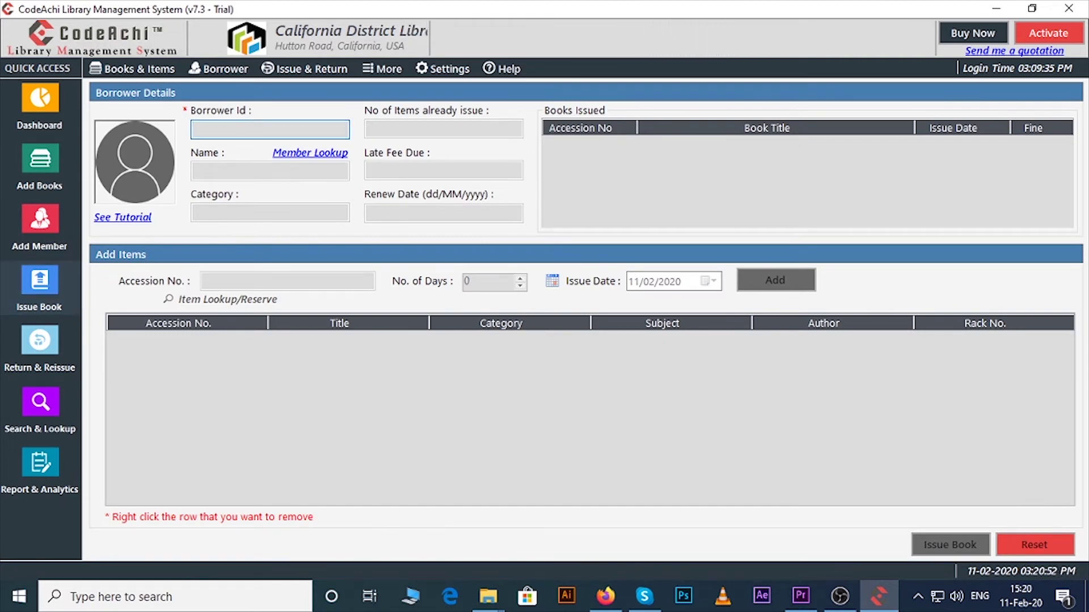
text(A)
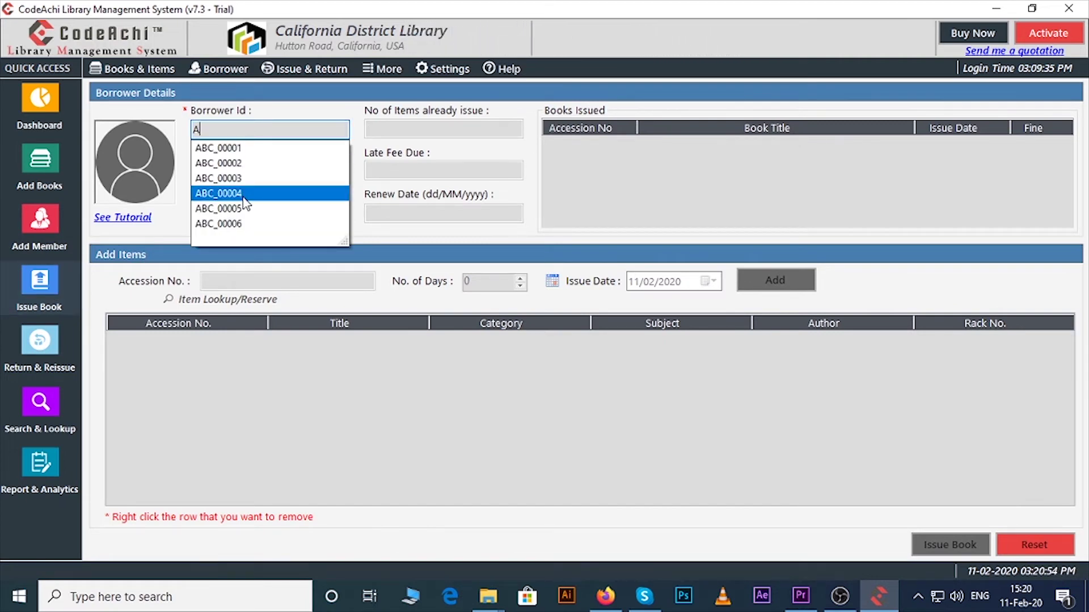
click(246, 194)
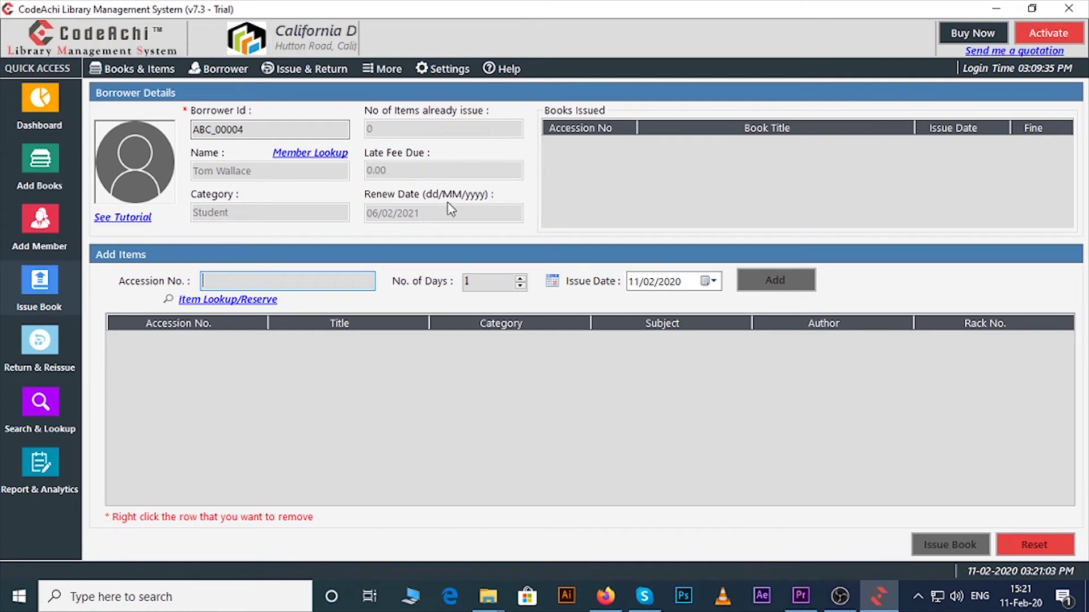
text(9)
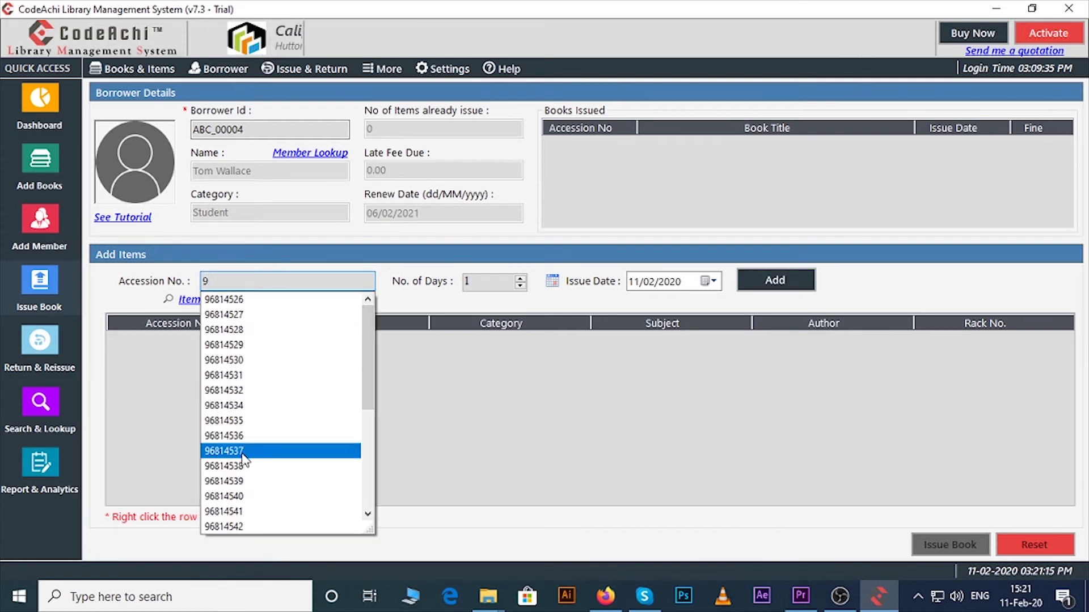
click(244, 465)
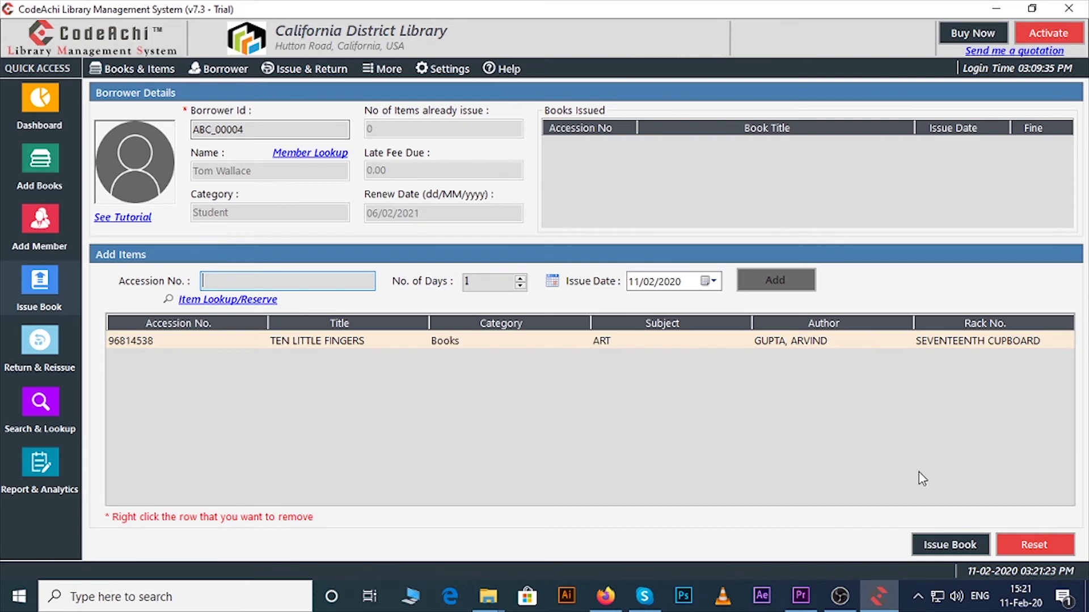
click(941, 546)
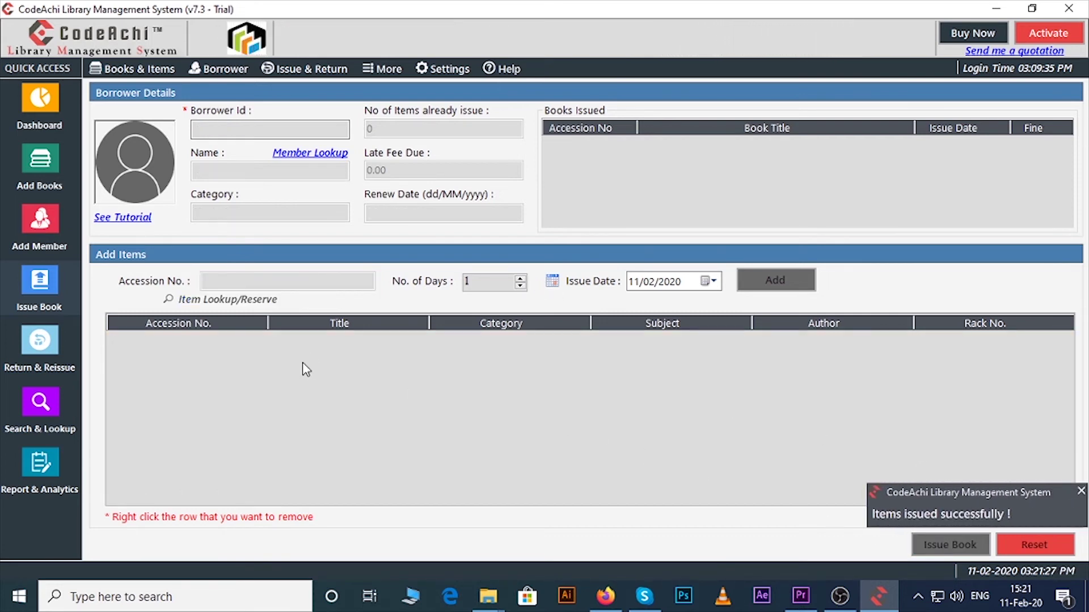
Return copy 96814538 to its original location.
click(39, 343)
click(437, 258)
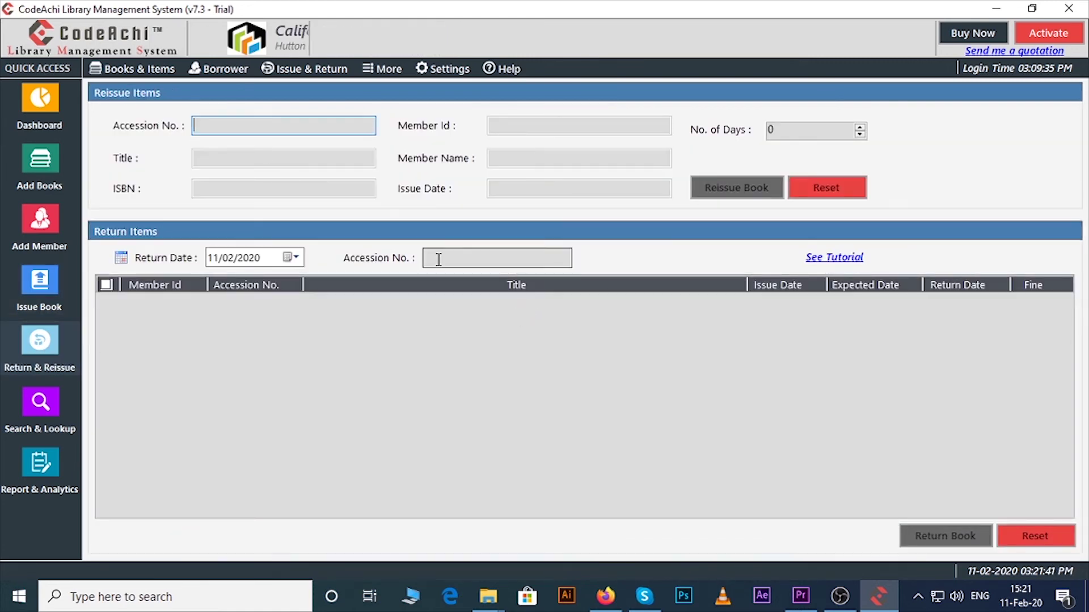
text(9)
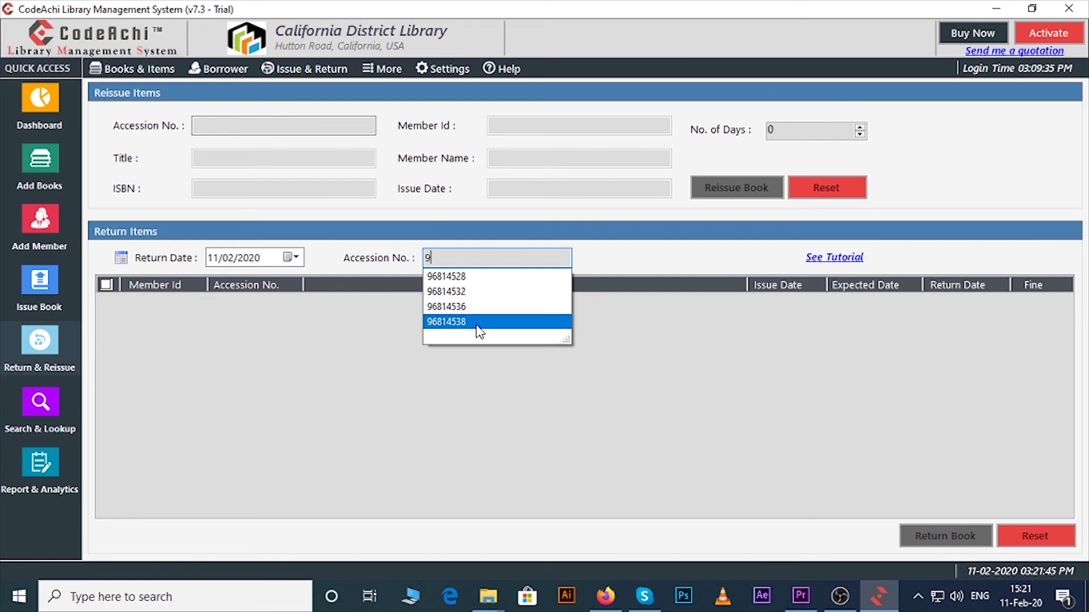
click(476, 321)
click(933, 537)
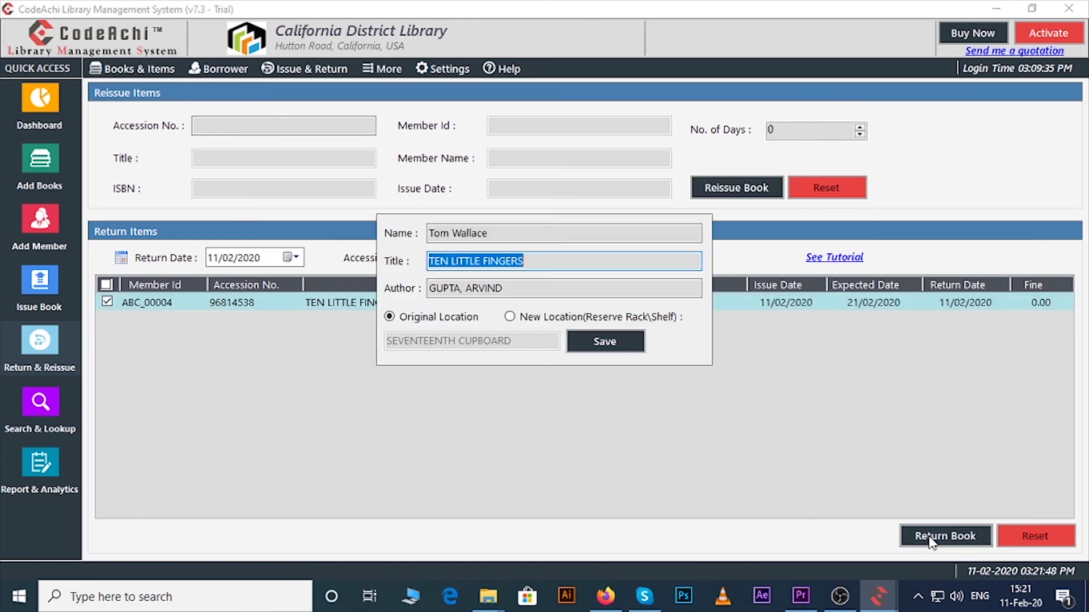
click(590, 343)
Reissue copy 96814536 with the loan period raised to 10 days.
click(233, 126)
text(9)
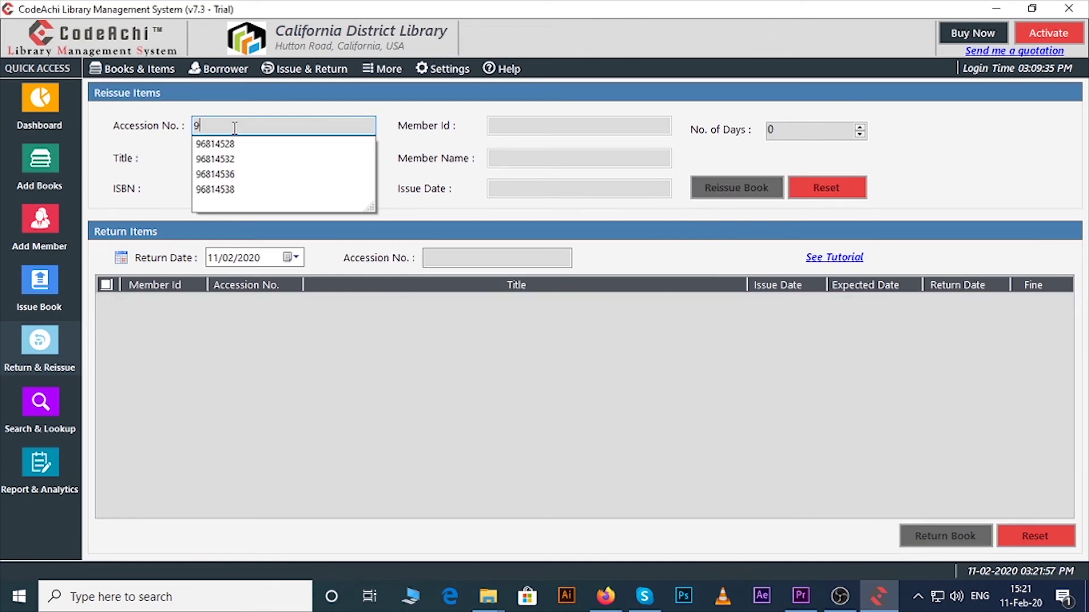
click(229, 175)
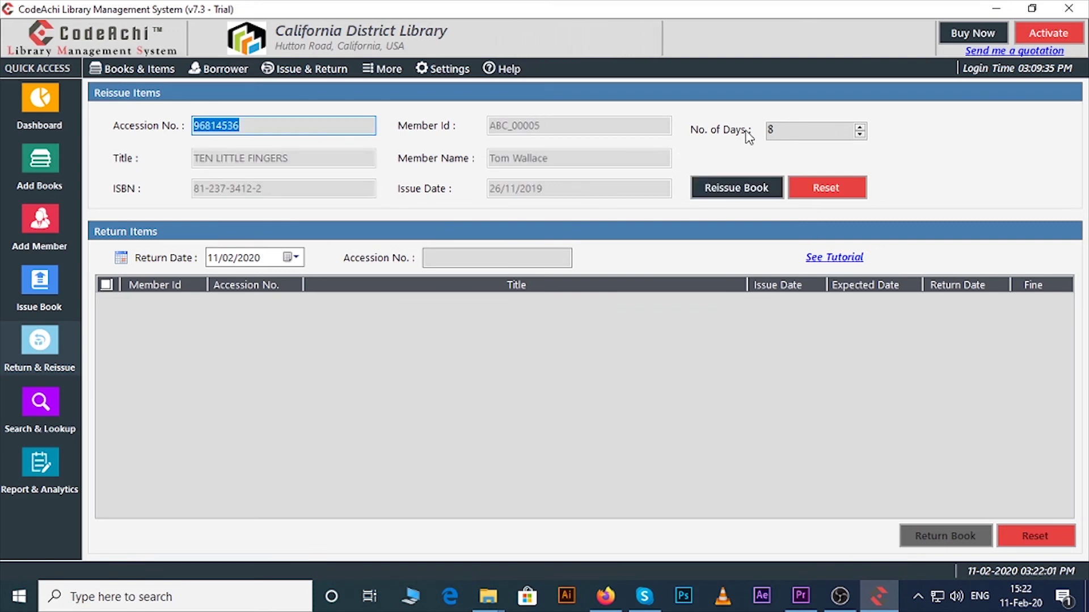
click(859, 129)
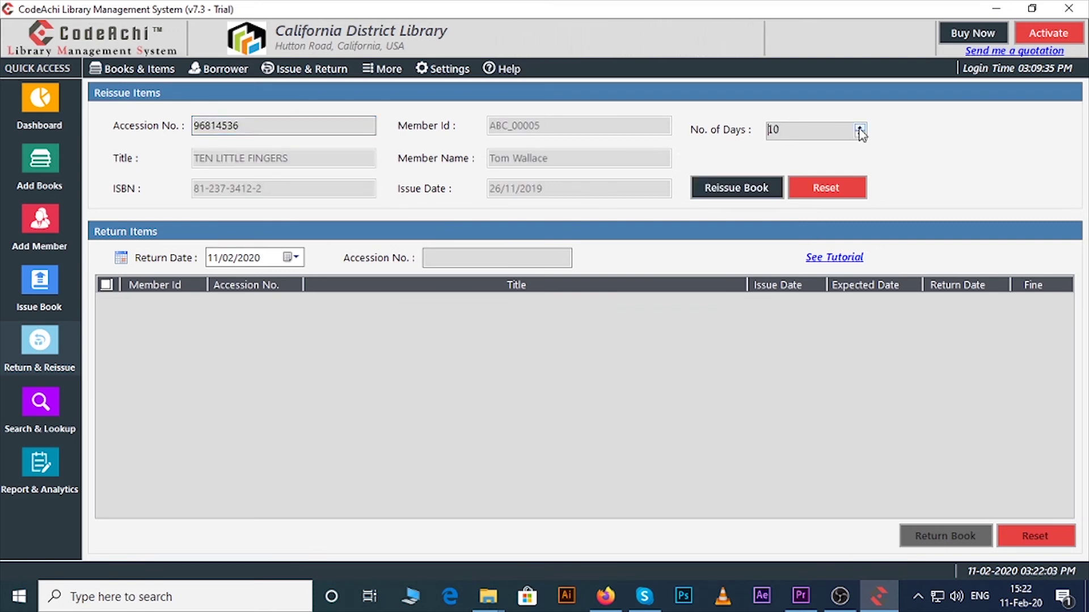
click(738, 193)
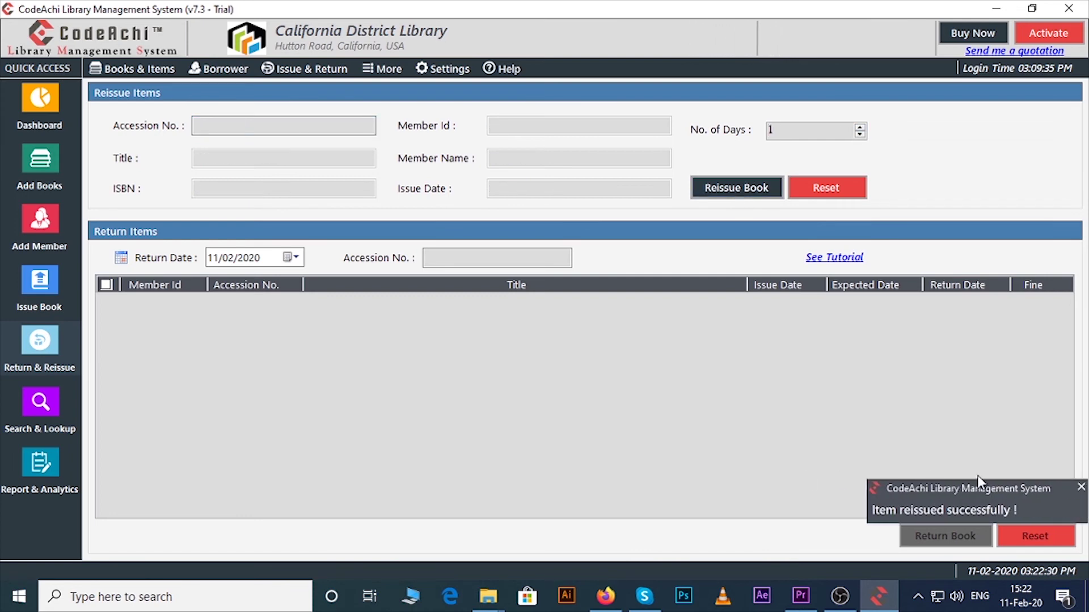
click(40, 465)
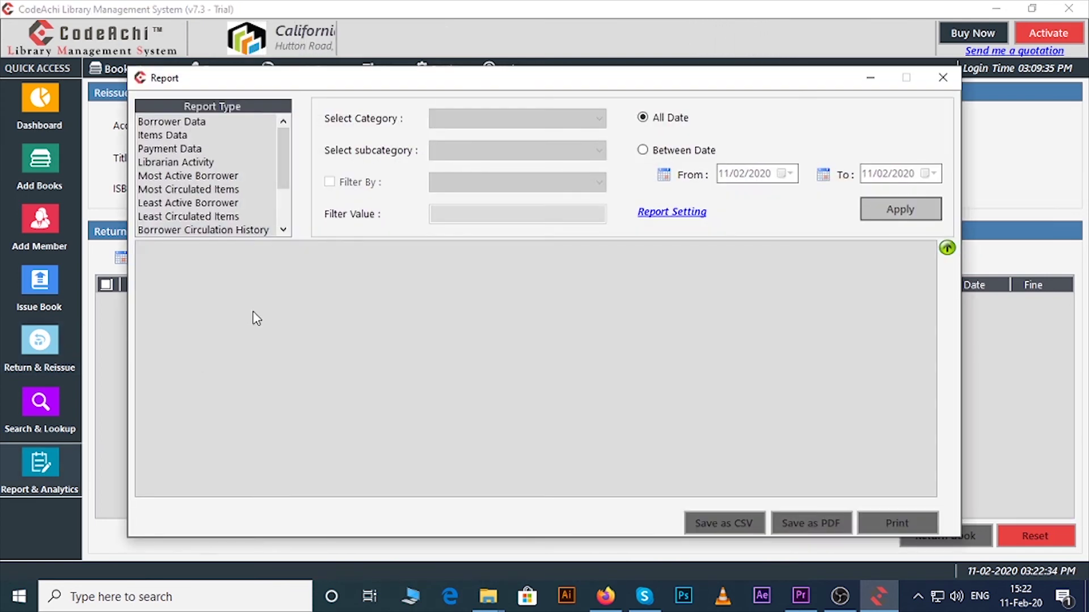
click(180, 121)
click(900, 210)
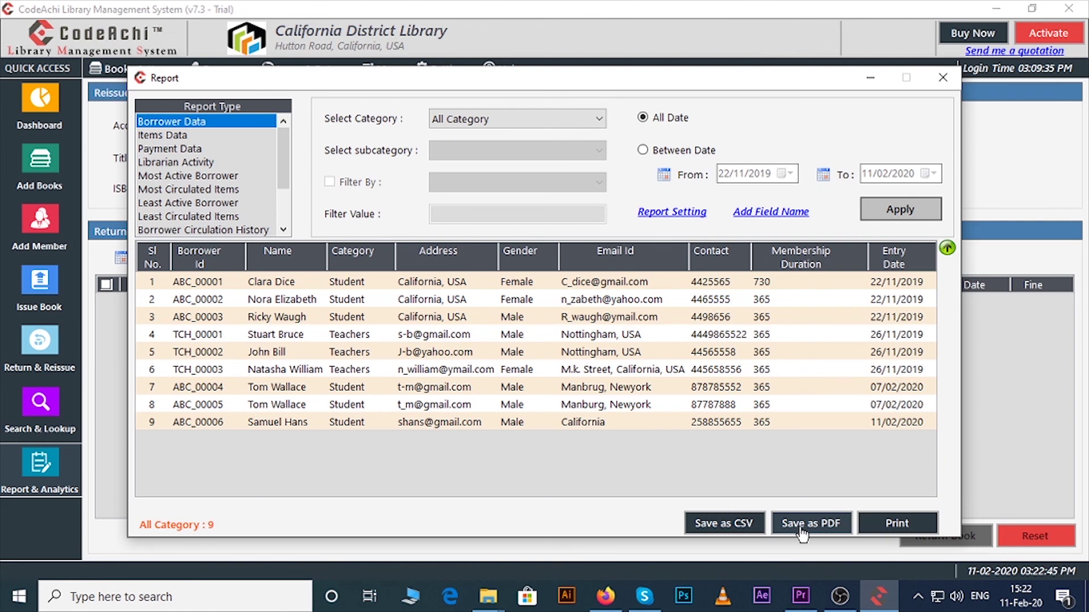
click(889, 533)
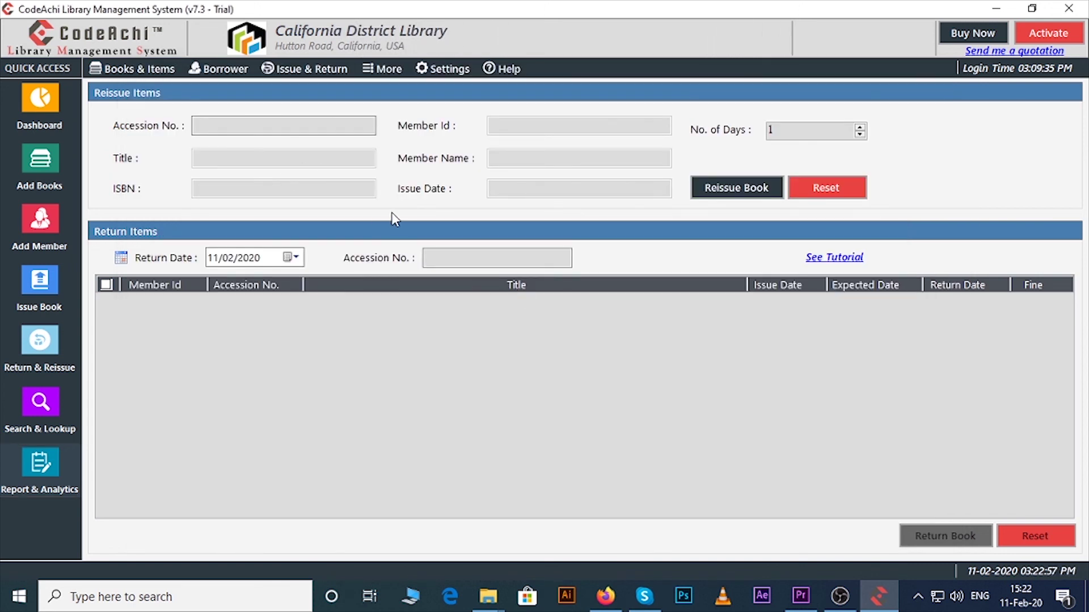